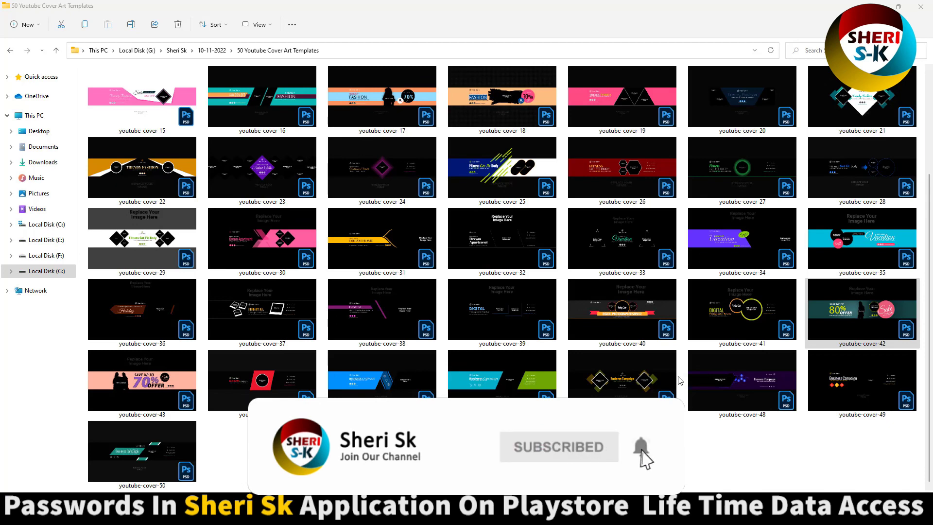
Browse the creator's website, Google Play app listing and Facebook page in Chrome
scroll(503, 292, up, 3)
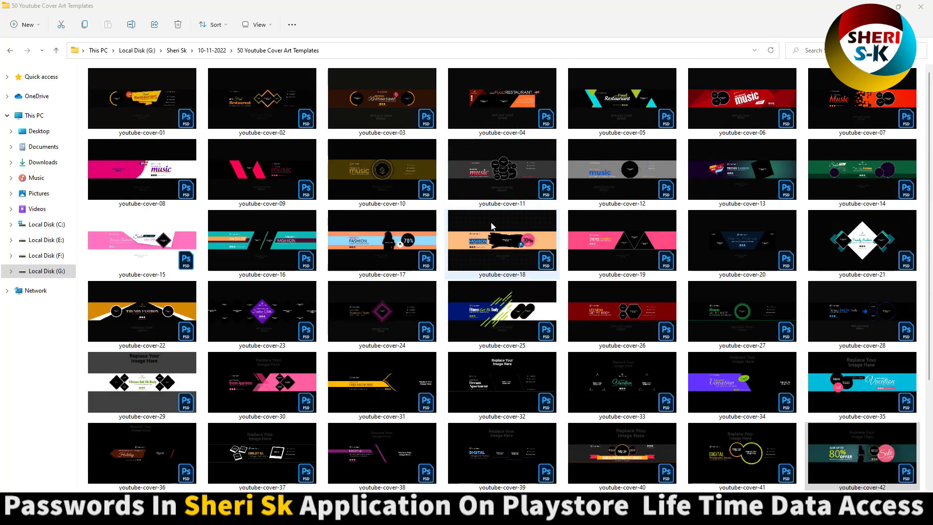
scroll(492, 227, down, 3)
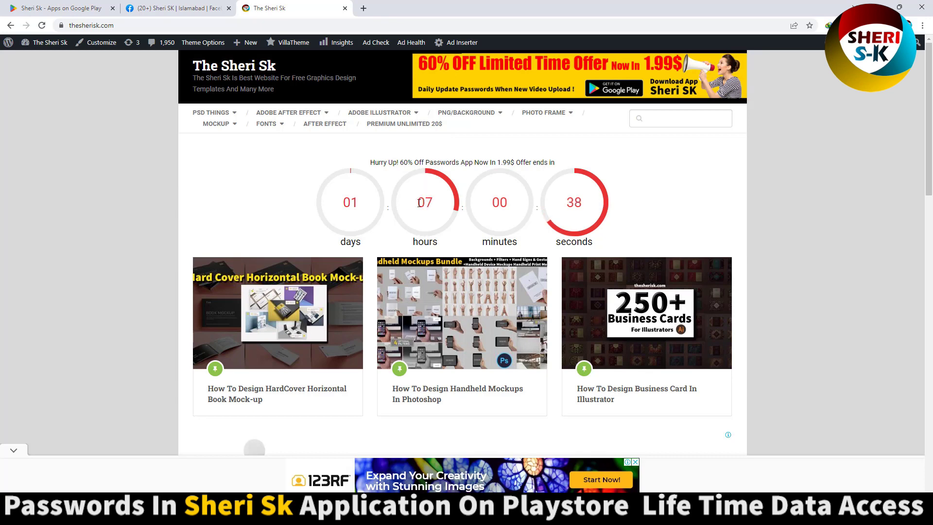
click(56, 8)
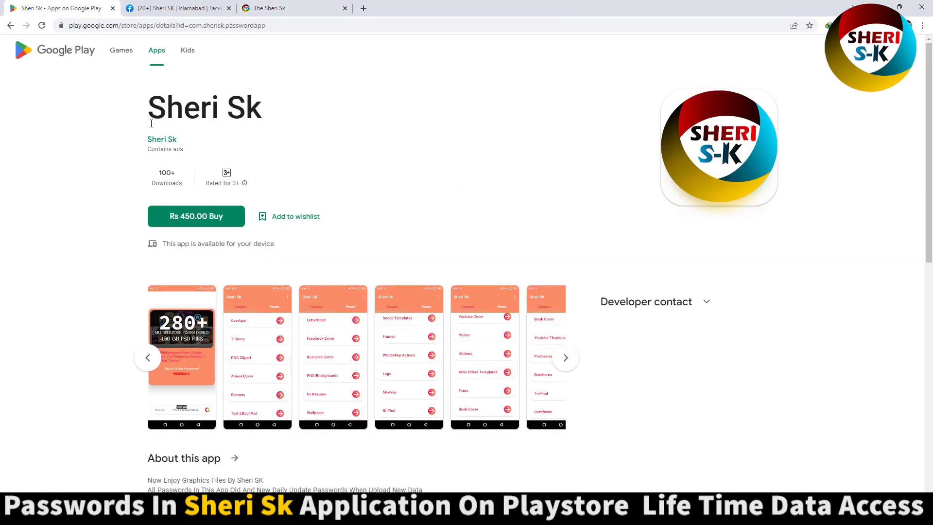
triple_click(263, 111)
click(337, 111)
click(177, 16)
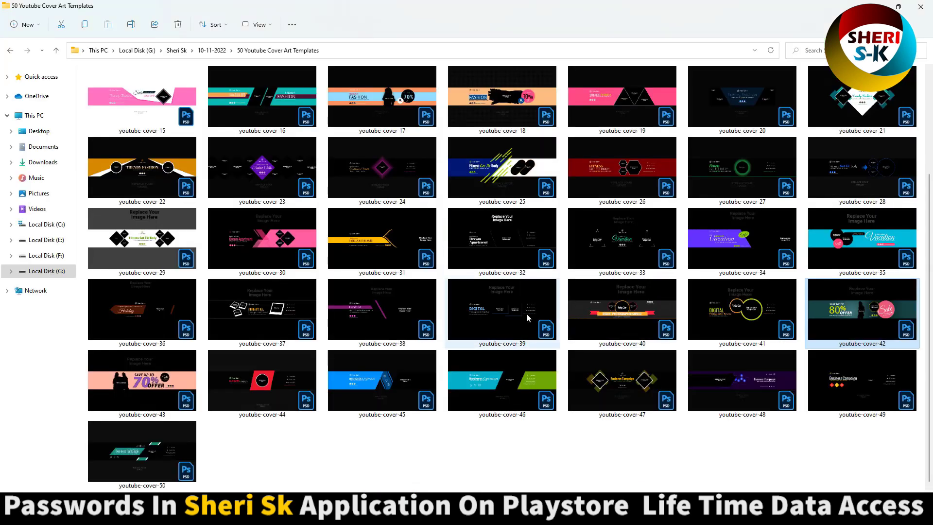
Shrink the template thumbnails to fit all 50 covers and select youtube-cover-18
scroll(526, 313, up, 2)
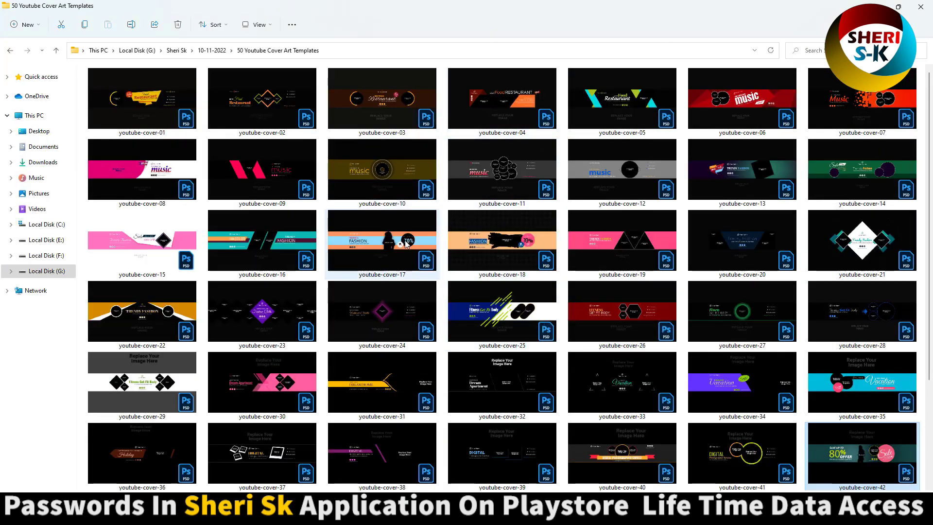
ctrl+scroll(408, 241, up, 1)
scroll(407, 241, down, 5)
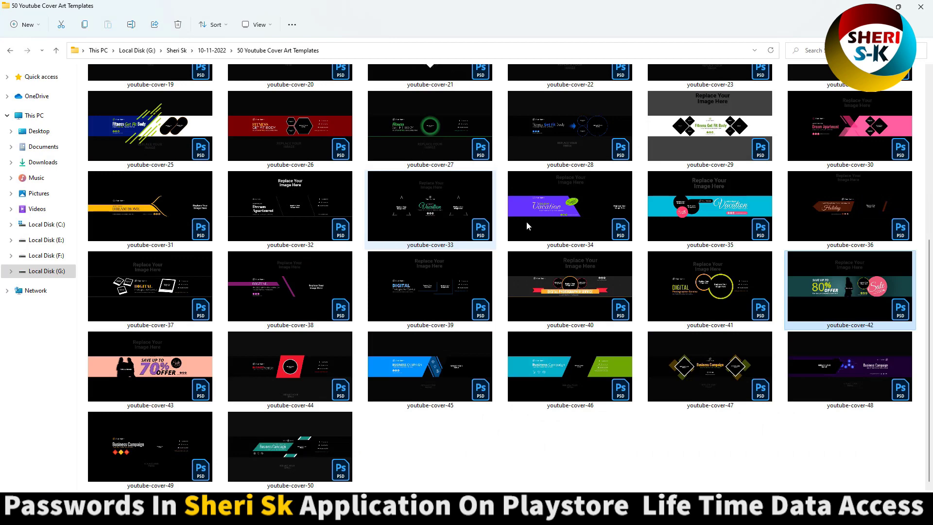
ctrl+scroll(516, 212, down, 1)
scroll(516, 213, up, 4)
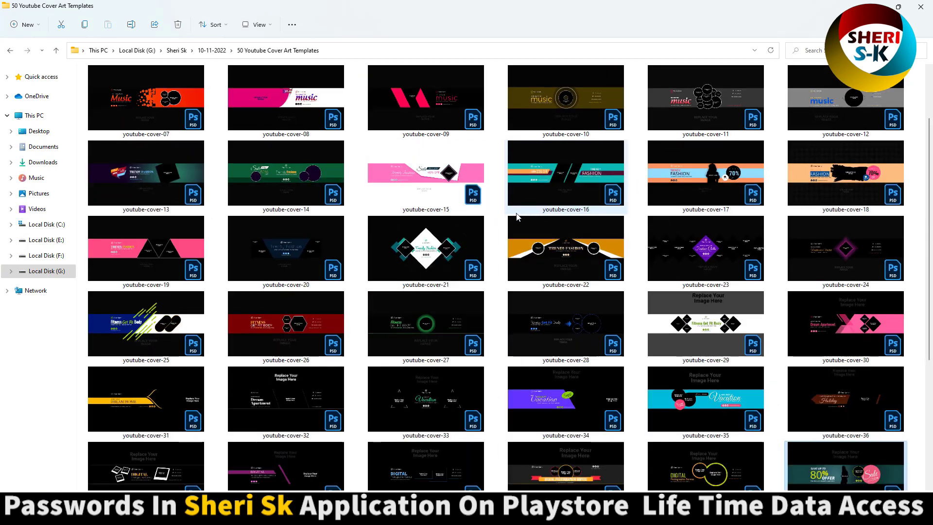
scroll(518, 224, down, 3)
scroll(522, 238, up, 5)
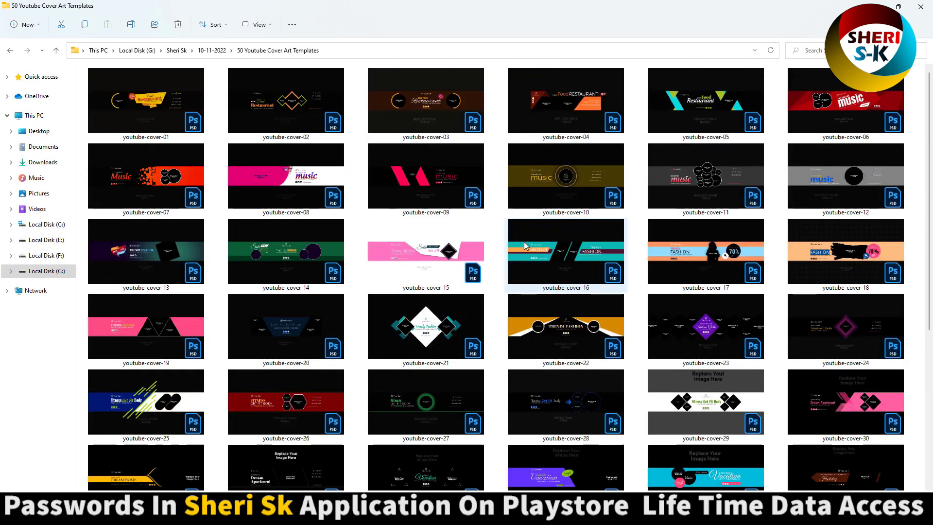
ctrl+scroll(524, 241, down, 1)
click(260, 237)
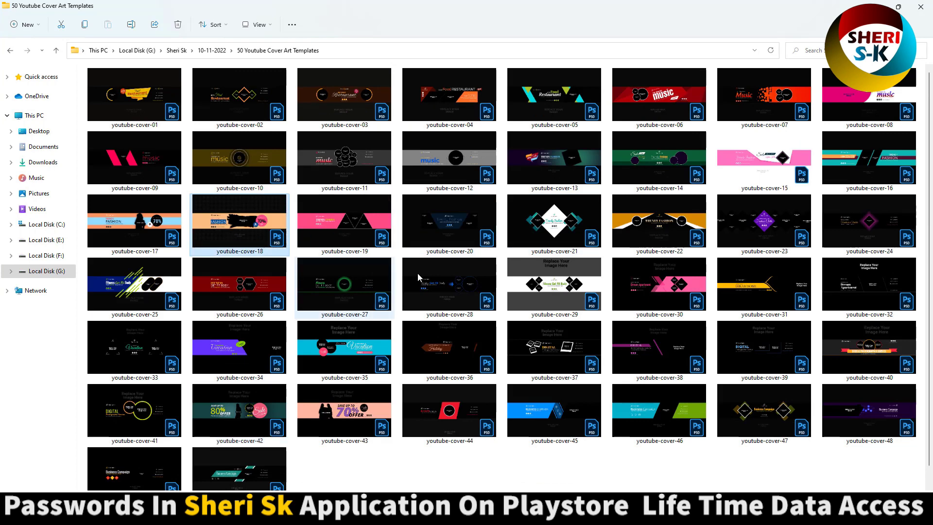
Open youtube-cover-18.psd and edit its 'replace your image4.psb' placeholder smart object
double_click(239, 223)
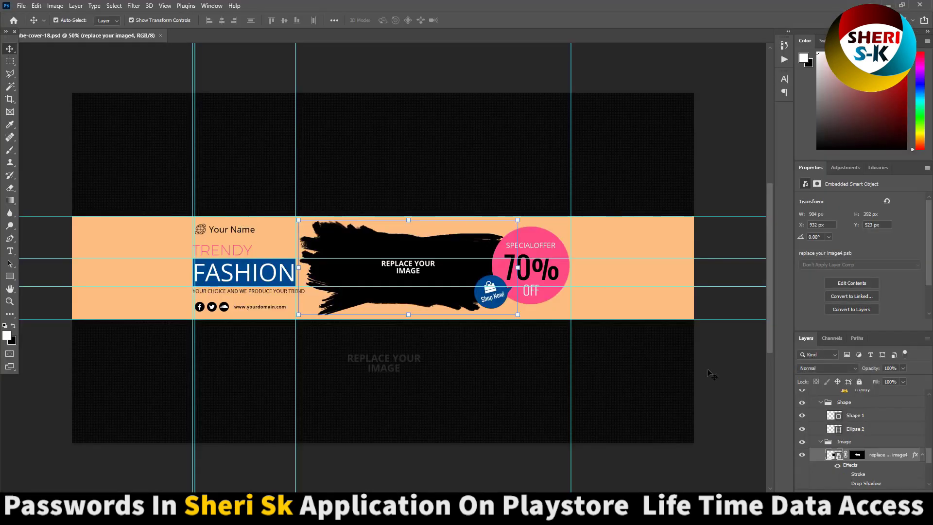
scroll(869, 440, down, 3)
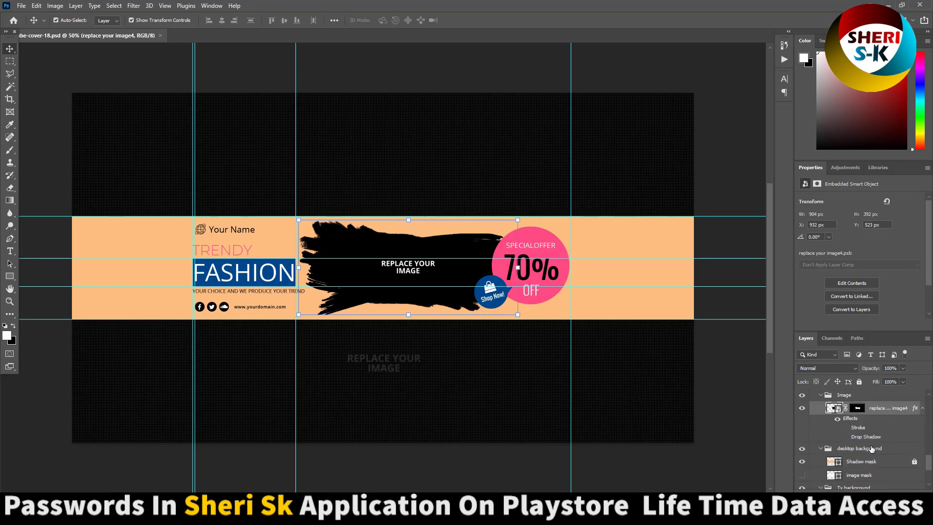
scroll(871, 449, up, 1)
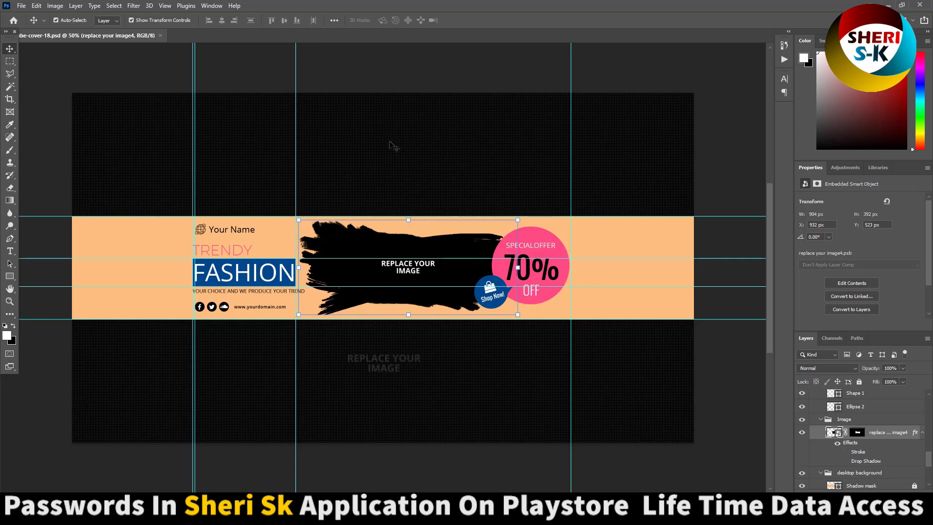
double_click(834, 432)
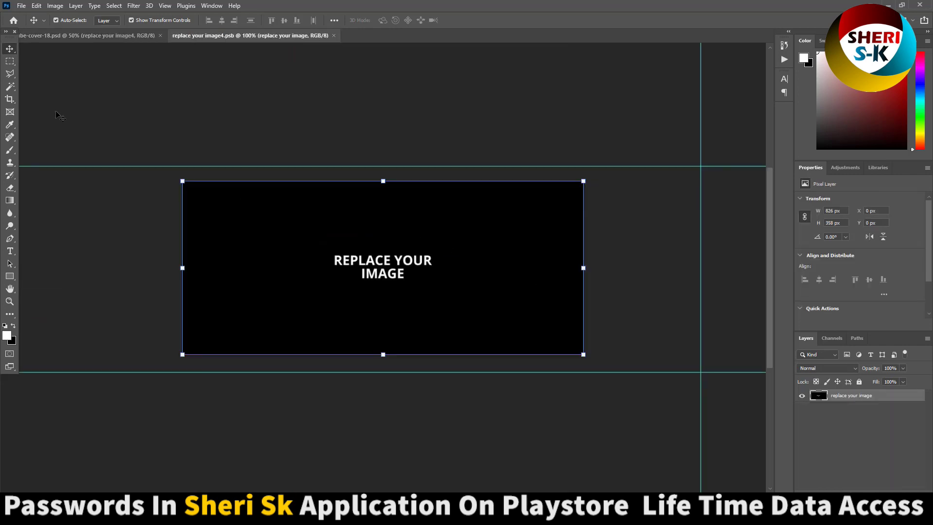
Open the maxresdefault (1) shopping photo and bring it into the placeholder smart object
click(22, 6)
click(30, 28)
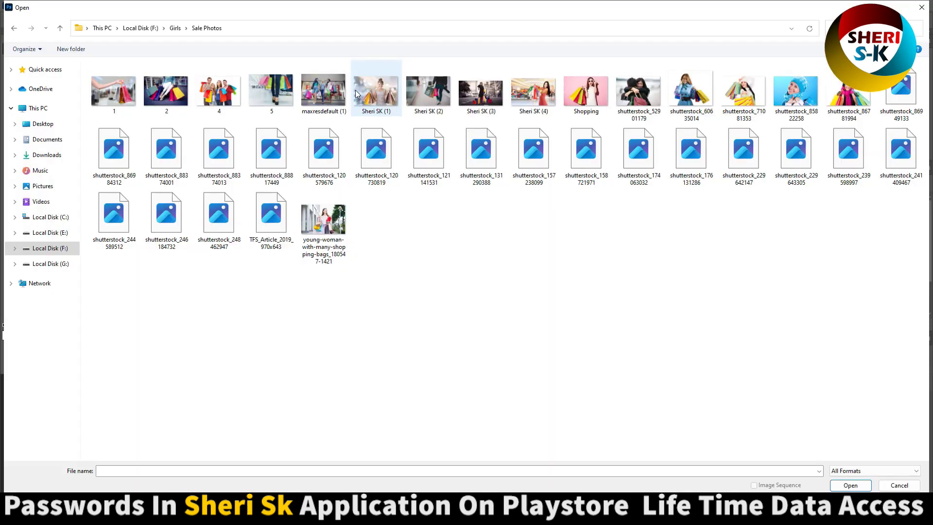
click(333, 91)
double_click(334, 91)
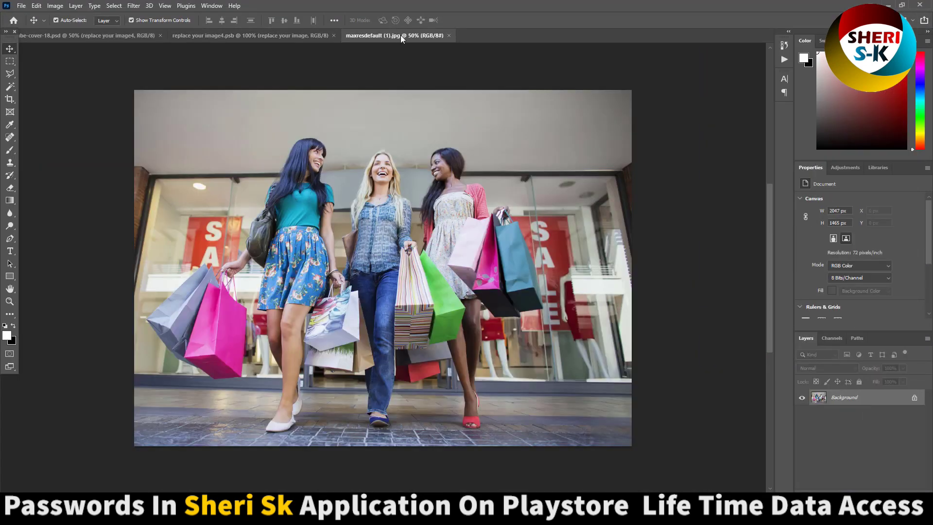
drag(400, 35, 470, 277)
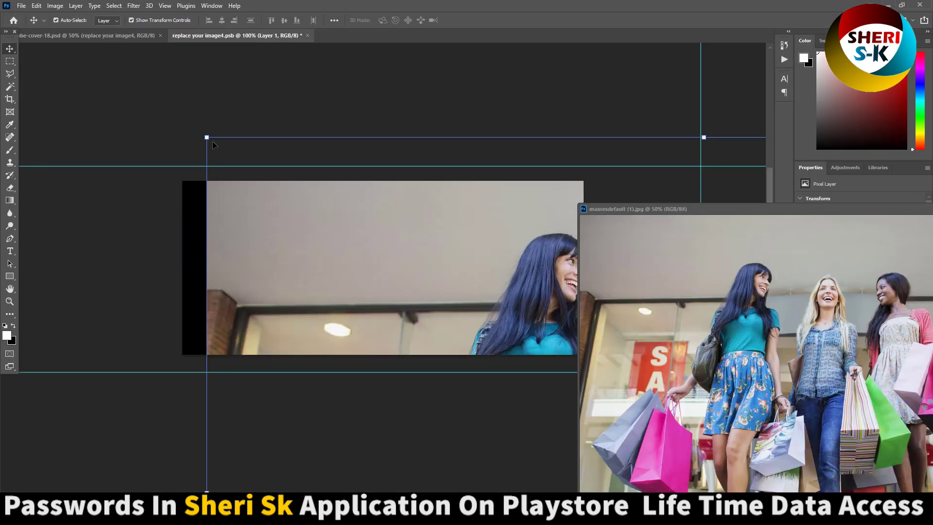
drag(212, 145, 427, 261)
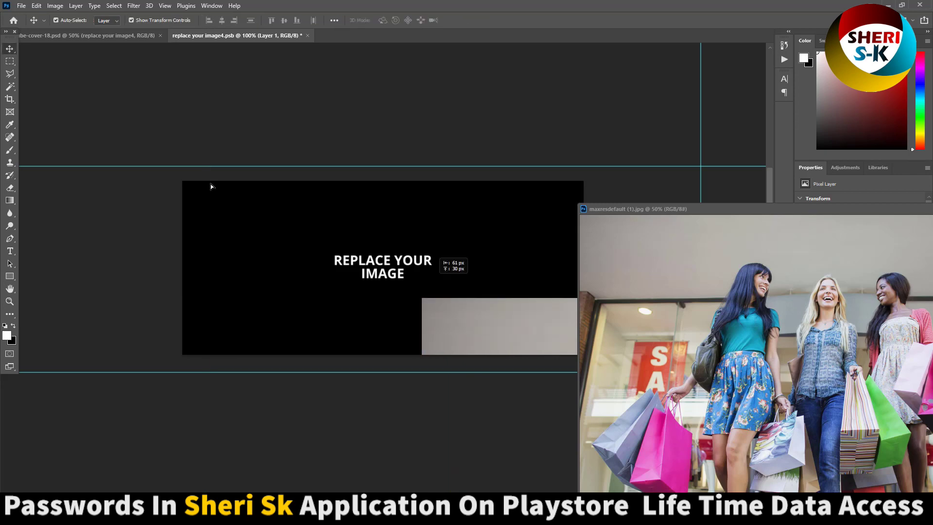
key(ctrl+z)
drag(742, 211, 491, 210)
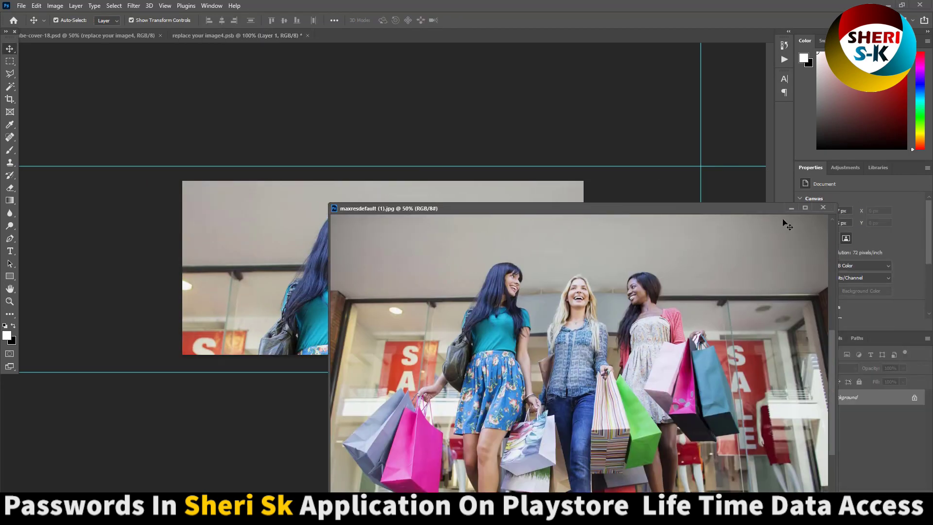
click(823, 208)
Scale and position the shopping photo so it fills the placeholder area
key(ctrl+t)
drag(479, 140, 479, 301)
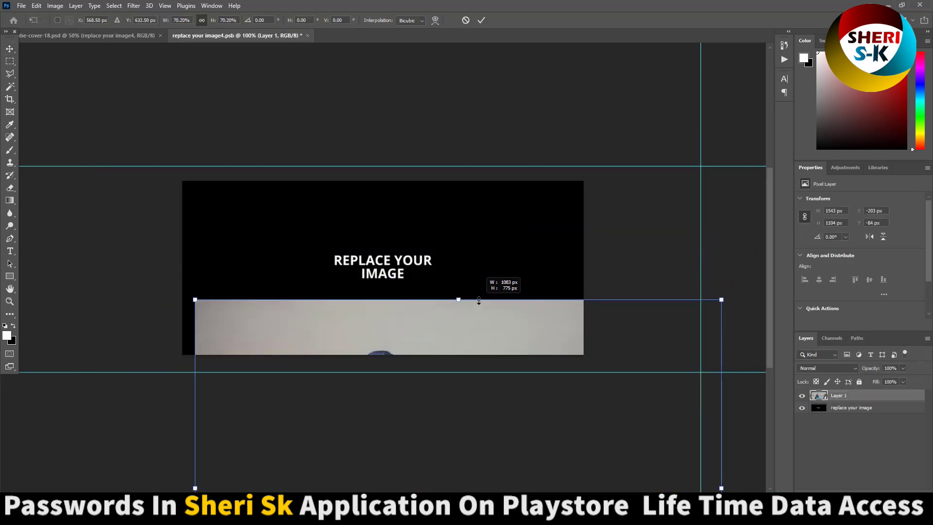
key(Return)
drag(486, 337, 460, 181)
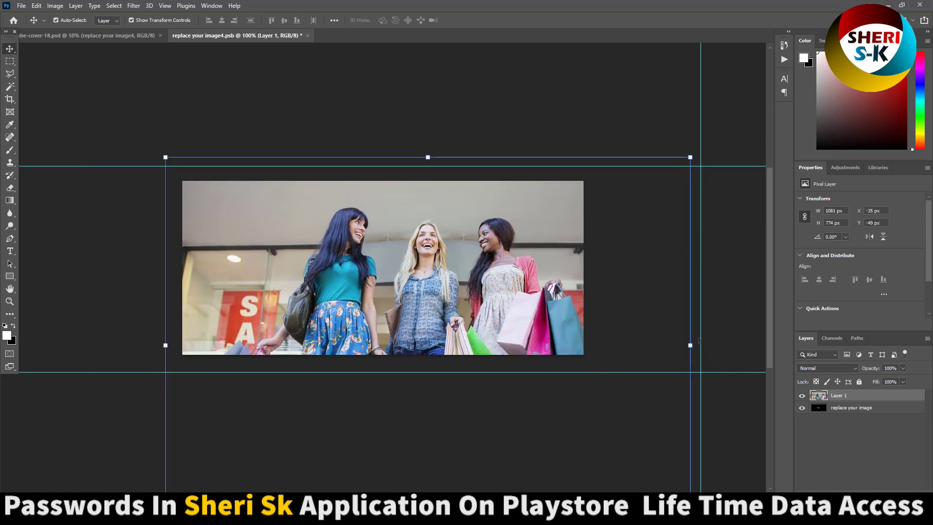
drag(699, 341, 583, 323)
drag(165, 344, 177, 344)
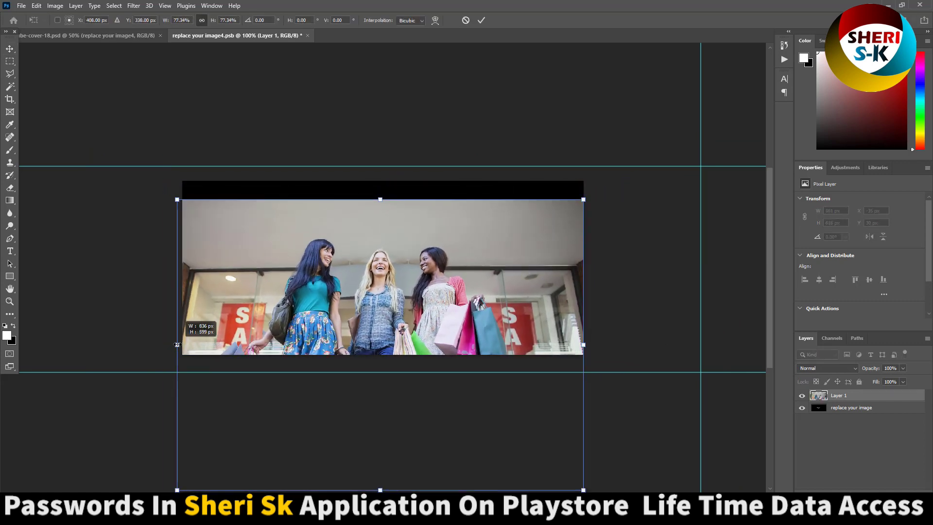
key(Return)
drag(316, 307, 314, 291)
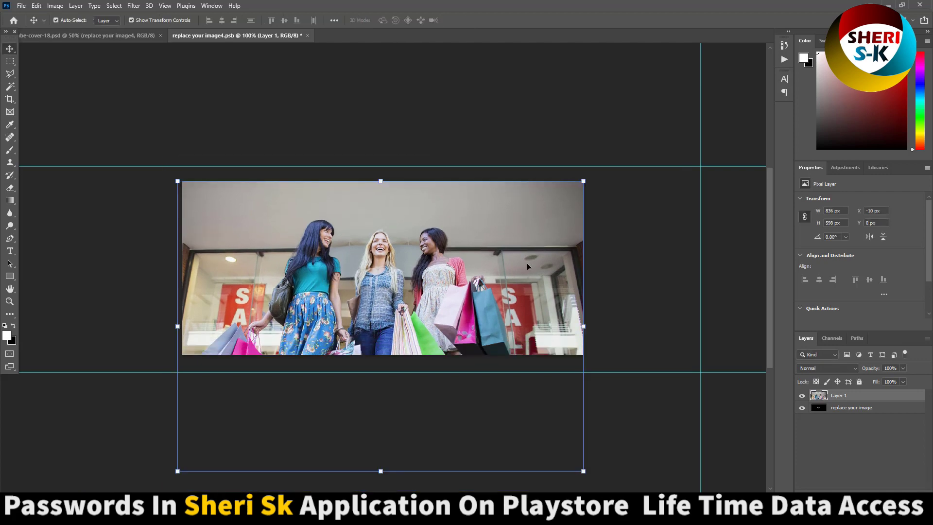
Save the smart object and return to the banner showing the new photo
key(ctrl+s)
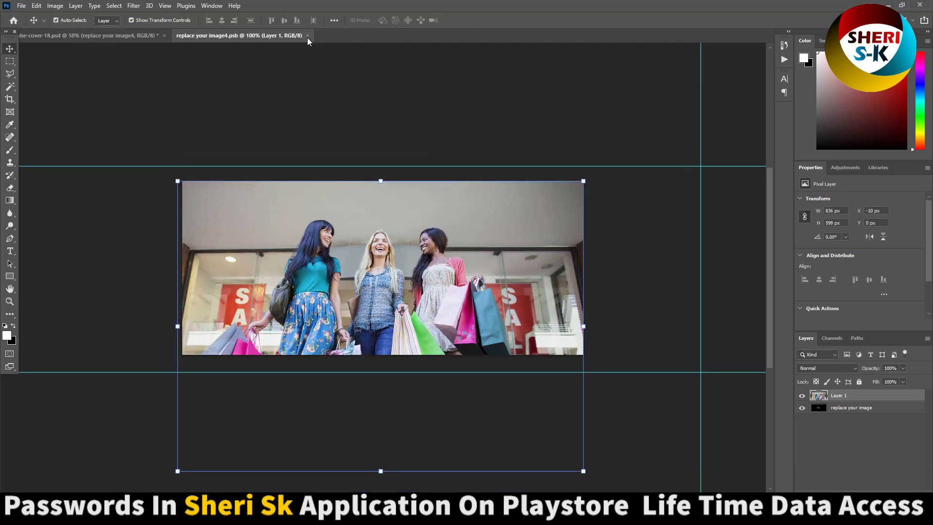
click(307, 35)
click(724, 135)
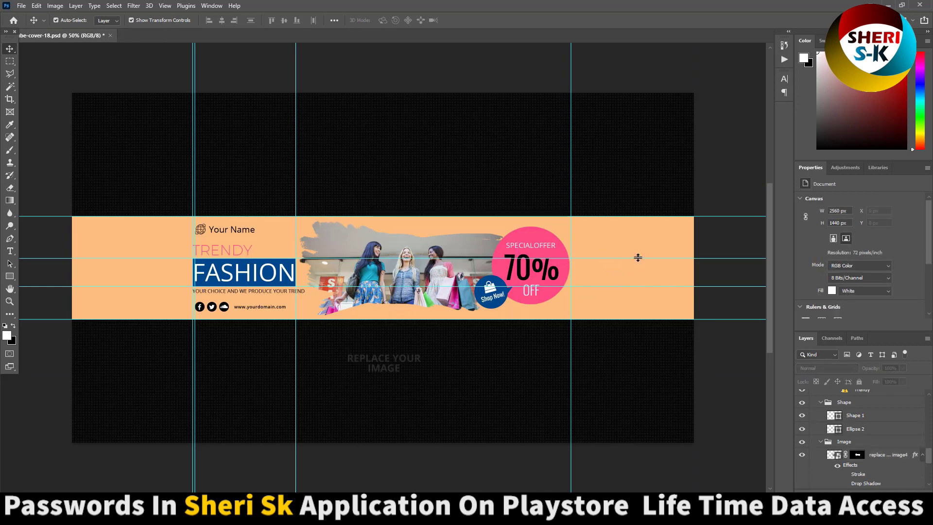
Recolour the Shadow mask background fill from peach to light cyan 80fded
scroll(846, 437, down, 4)
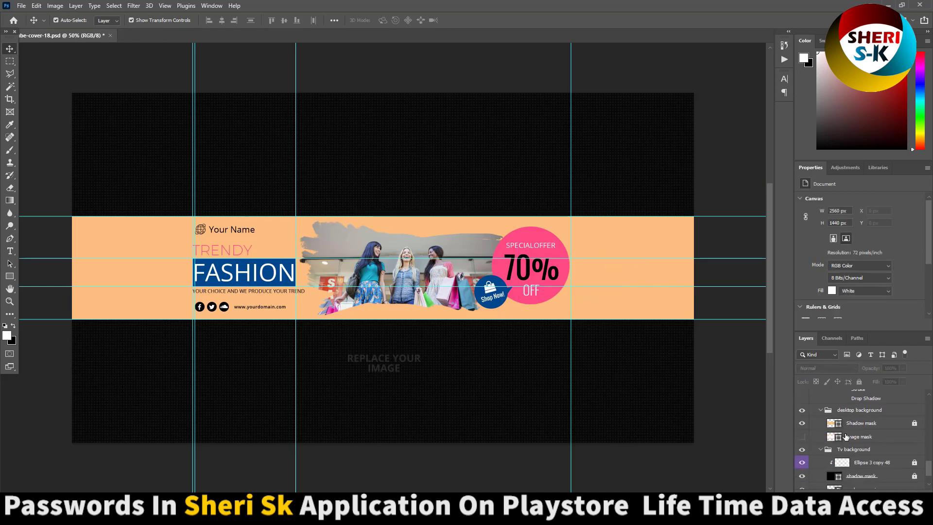
click(847, 427)
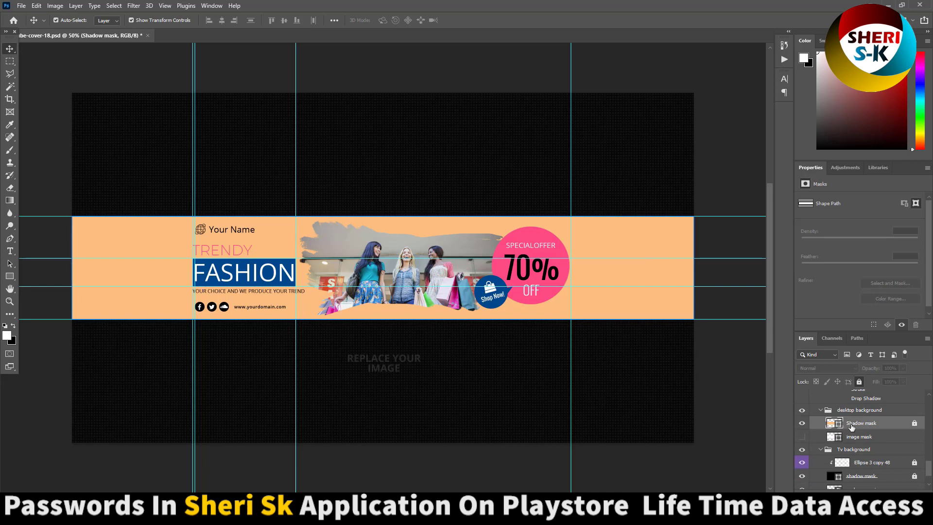
double_click(832, 423)
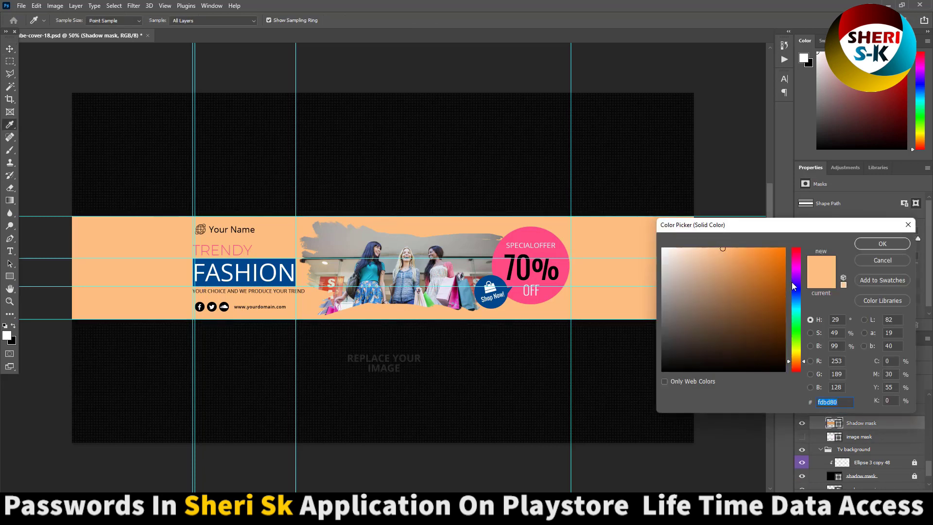
drag(794, 273, 806, 312)
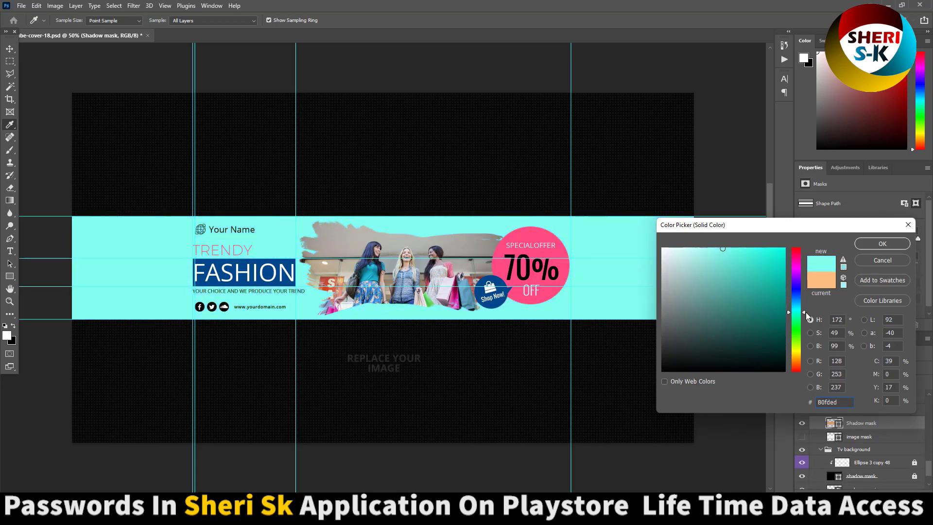
click(875, 244)
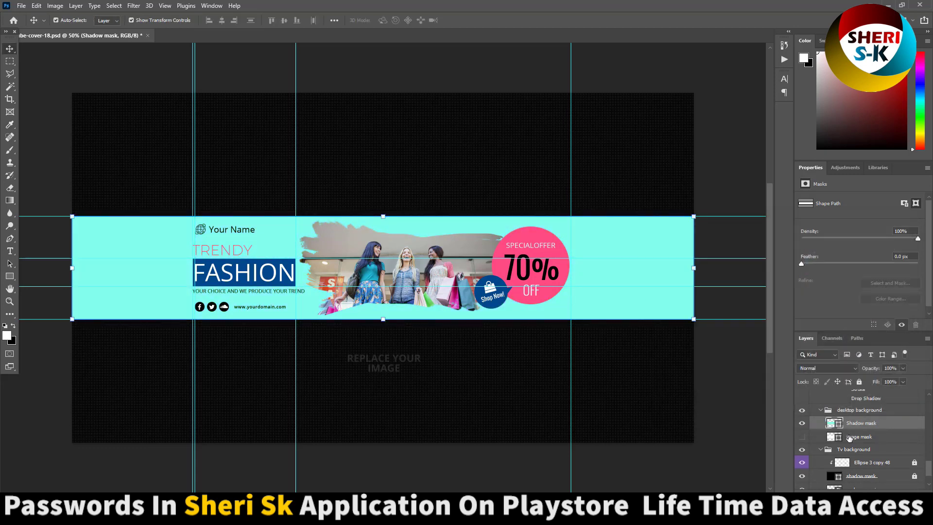
scroll(876, 464, down, 3)
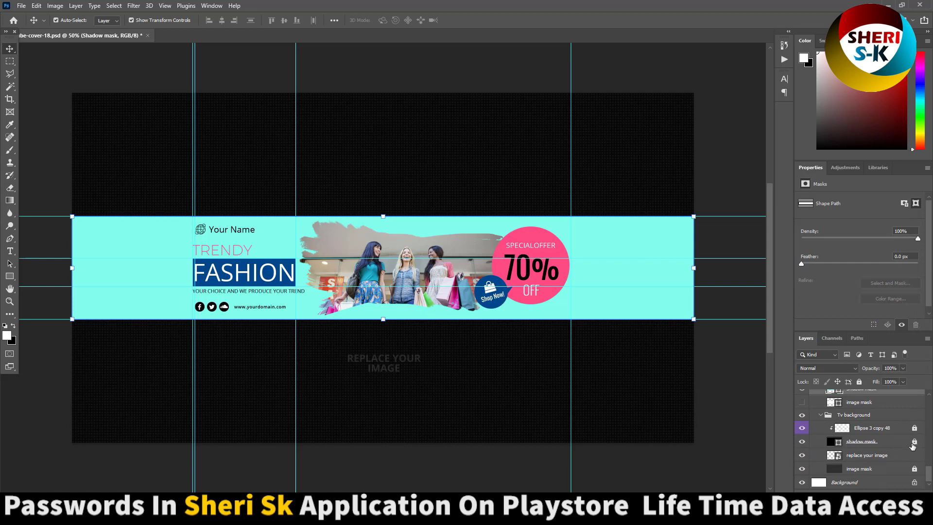
Replace the missing font and retype the FASHION headline as SHERI SALE
double_click(229, 275)
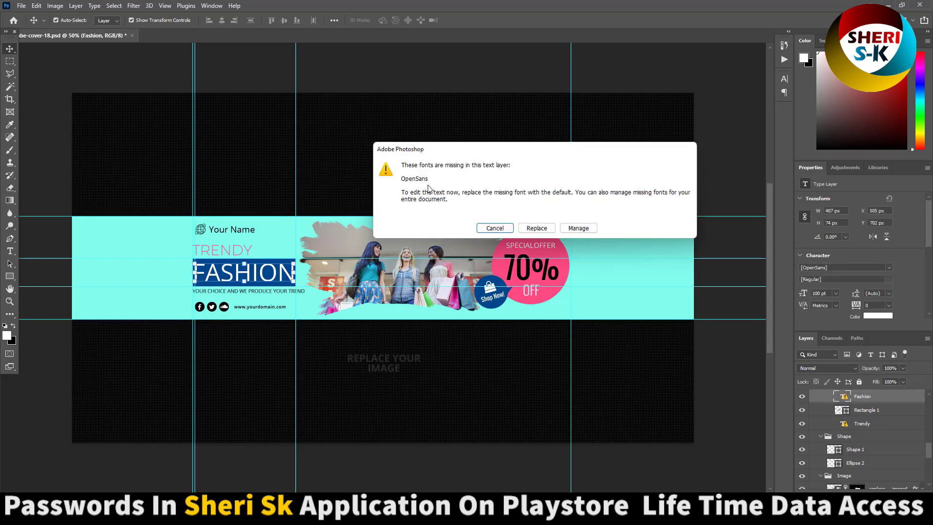
click(536, 228)
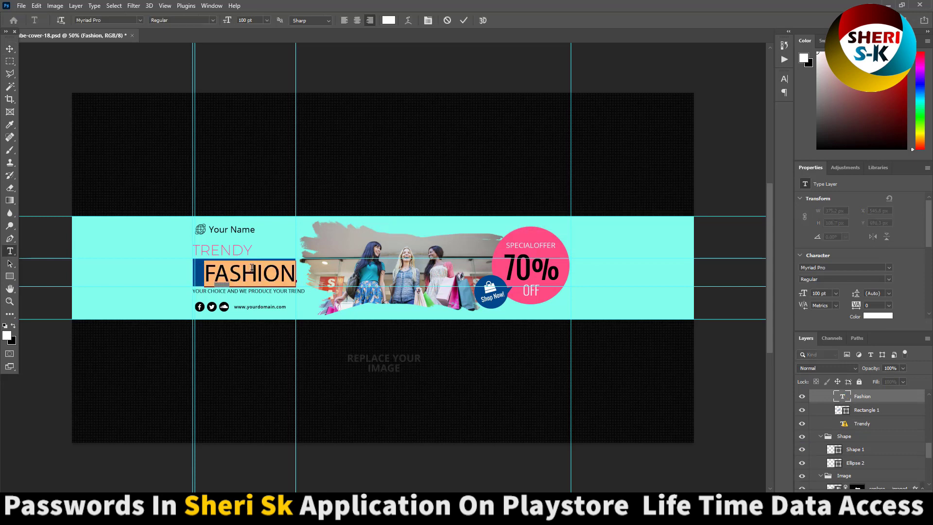
text(SHERI S)
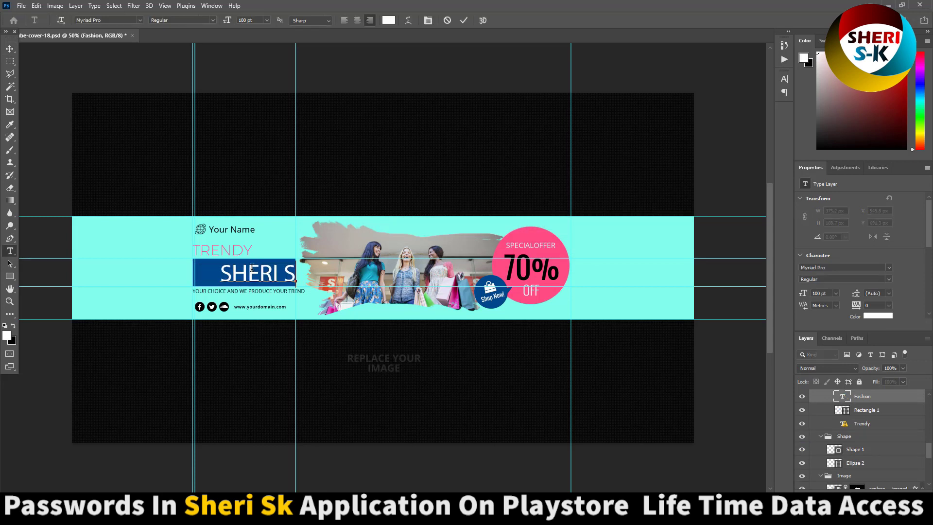
text(ALE)
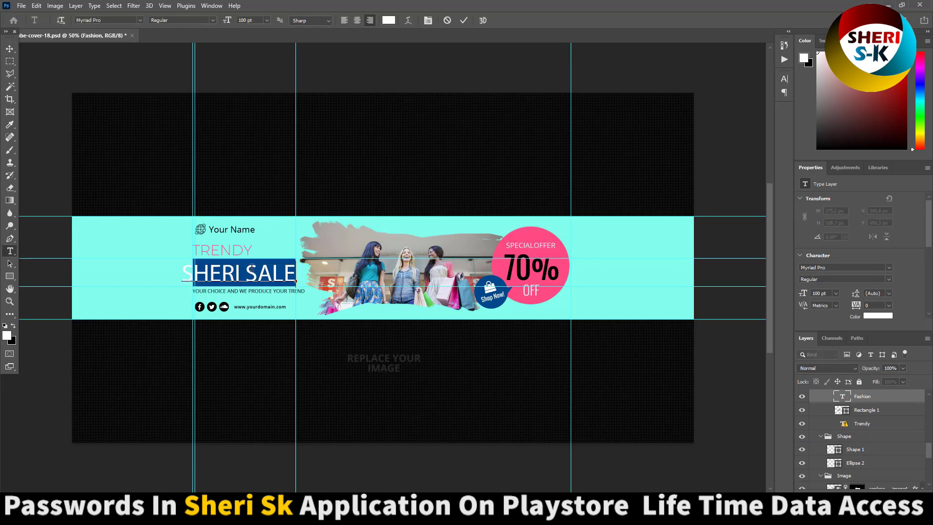
Set the headline to 90 pt, commit it, and close the cover without saving
key(ctrl+a)
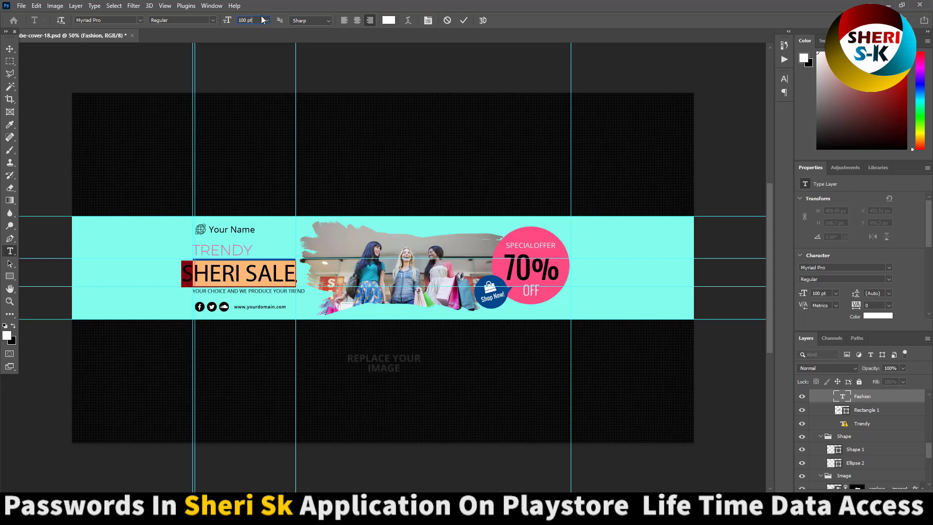
scroll(262, 19, down, 10)
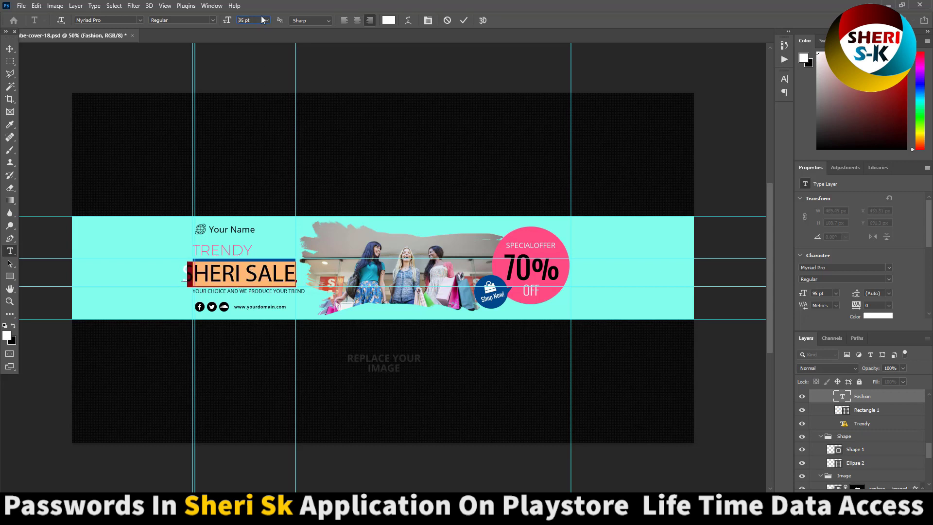
click(5, 63)
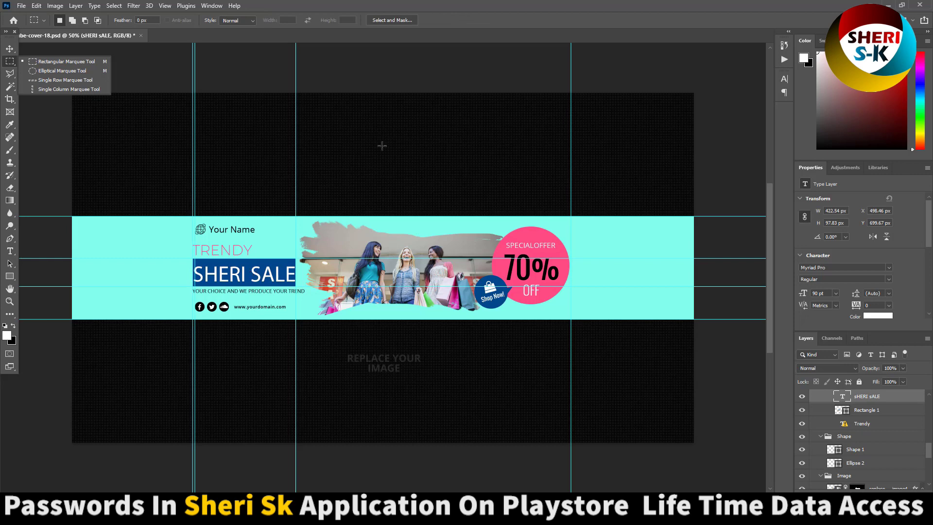
click(141, 35)
click(462, 190)
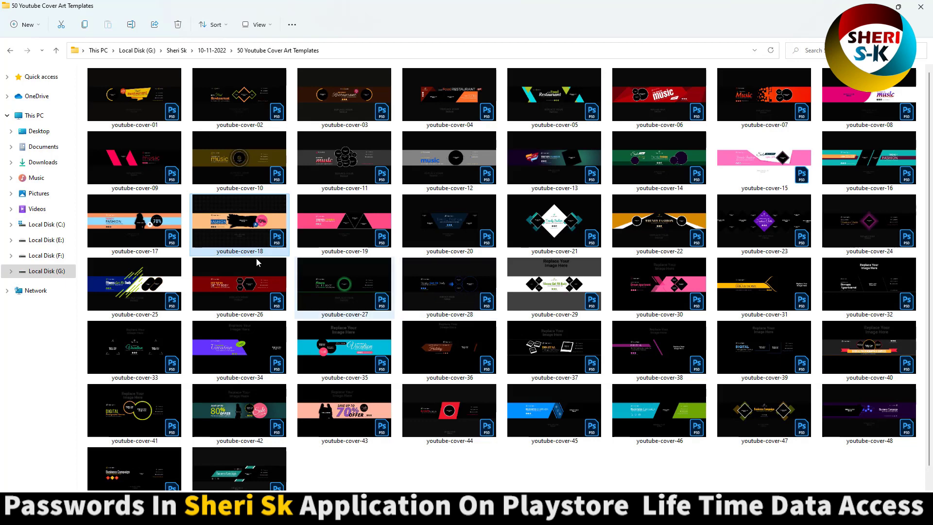
Open cover templates 01, 10, 43 and 41 in Photoshop, returning to the folder each time
click(147, 91)
double_click(147, 91)
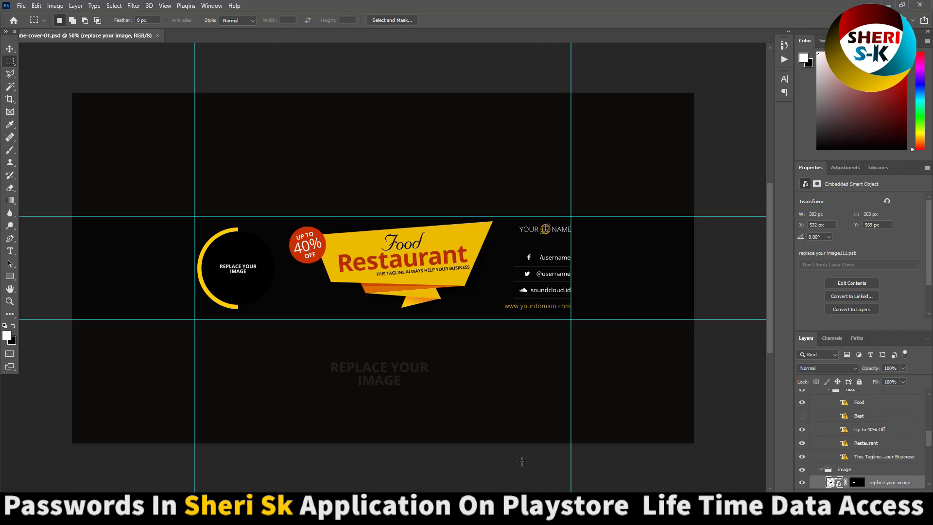
key(alt+Tab)
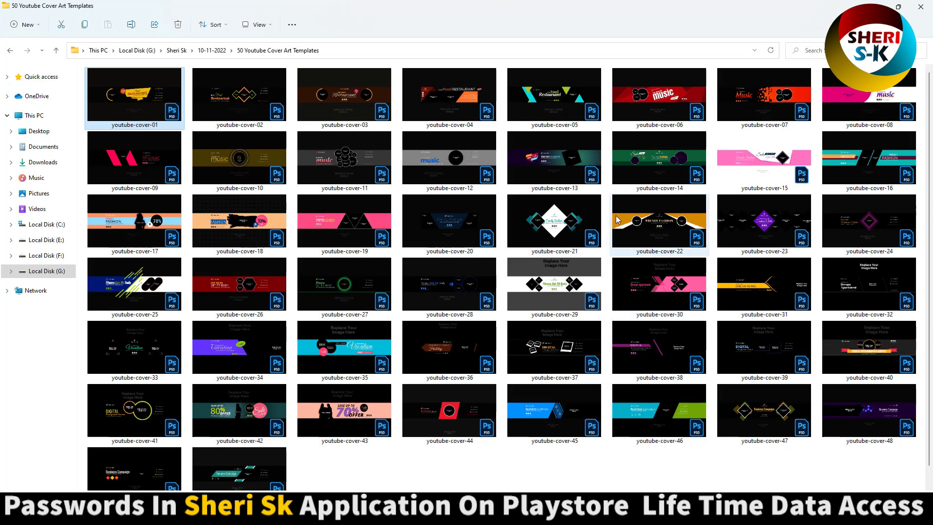
click(352, 159)
double_click(233, 164)
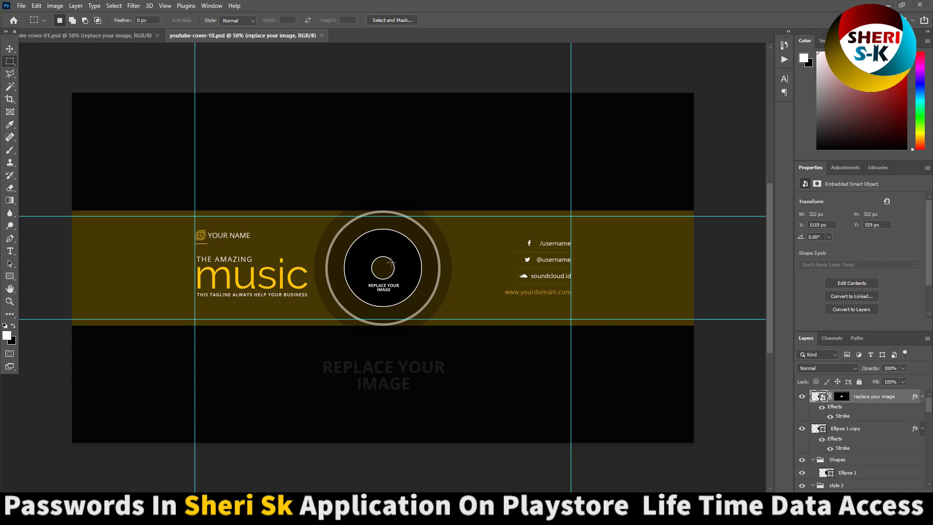
key(alt+Tab)
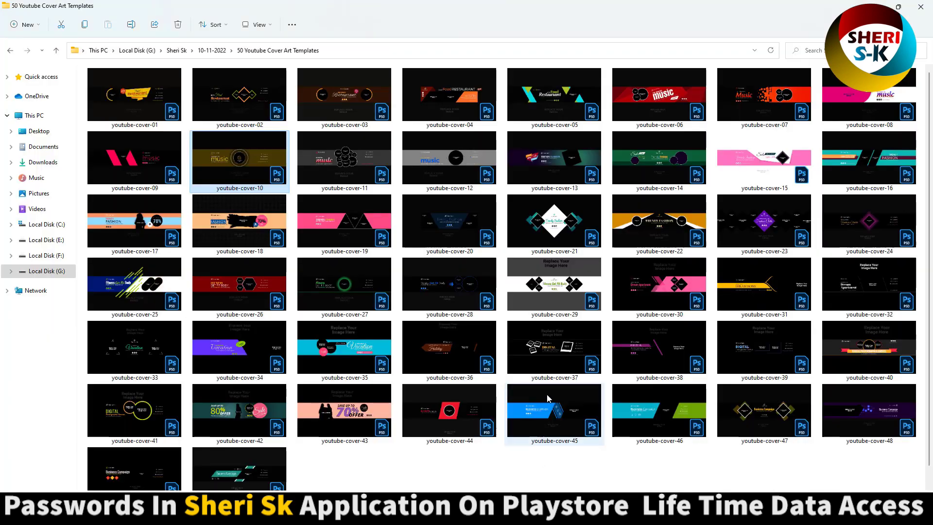
double_click(333, 413)
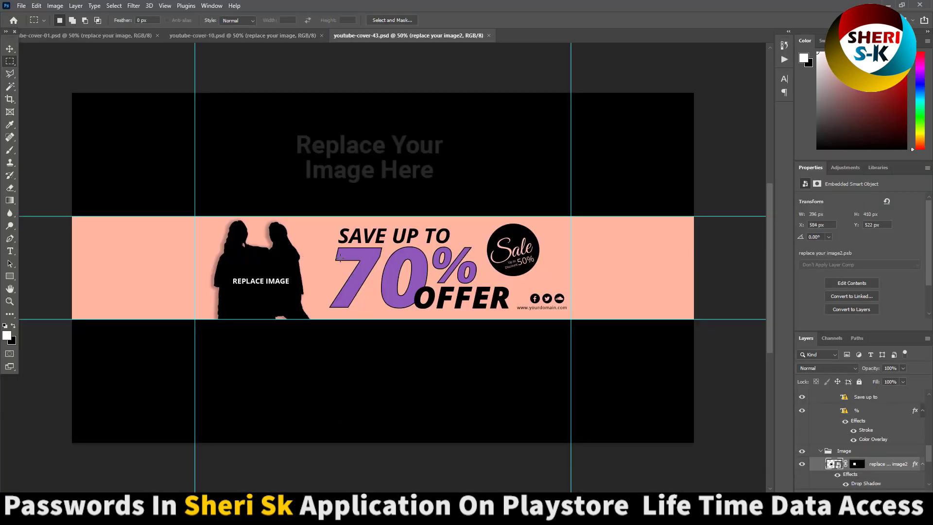
key(alt+Tab)
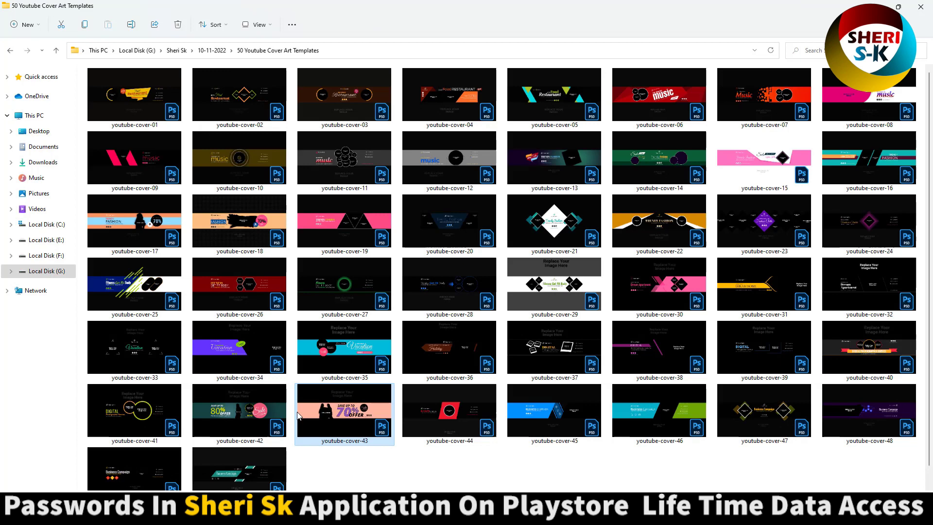
double_click(145, 421)
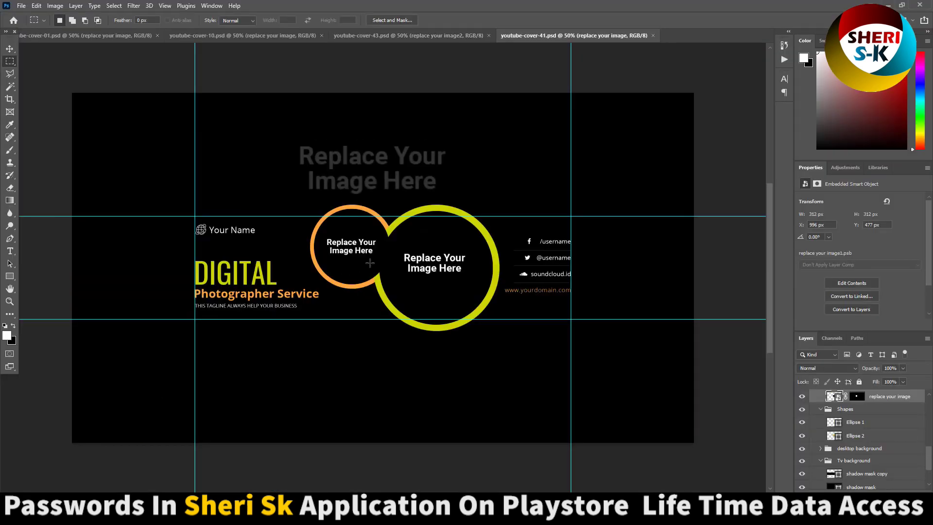
key(alt+Tab)
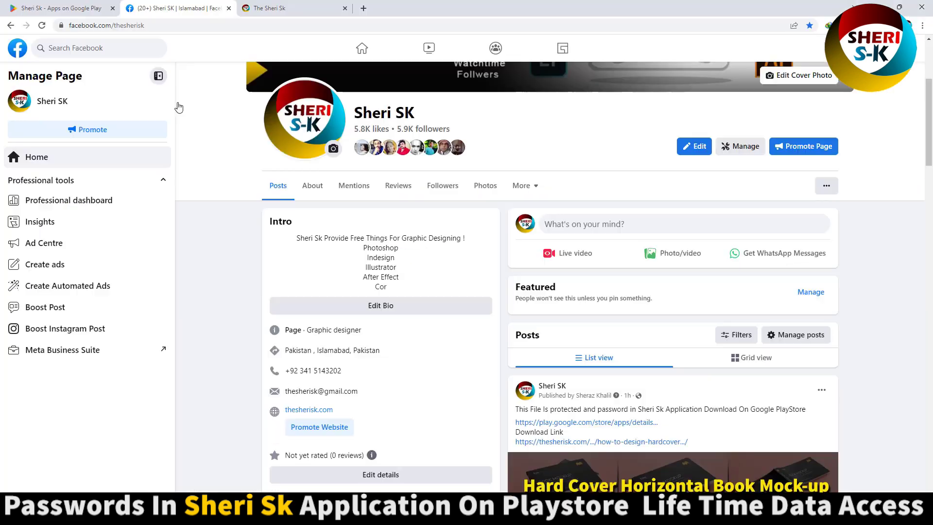
Bring up The Sheri Sk website in Chrome after glancing at the app page
click(59, 8)
drag(149, 115, 291, 114)
click(287, 112)
click(273, 8)
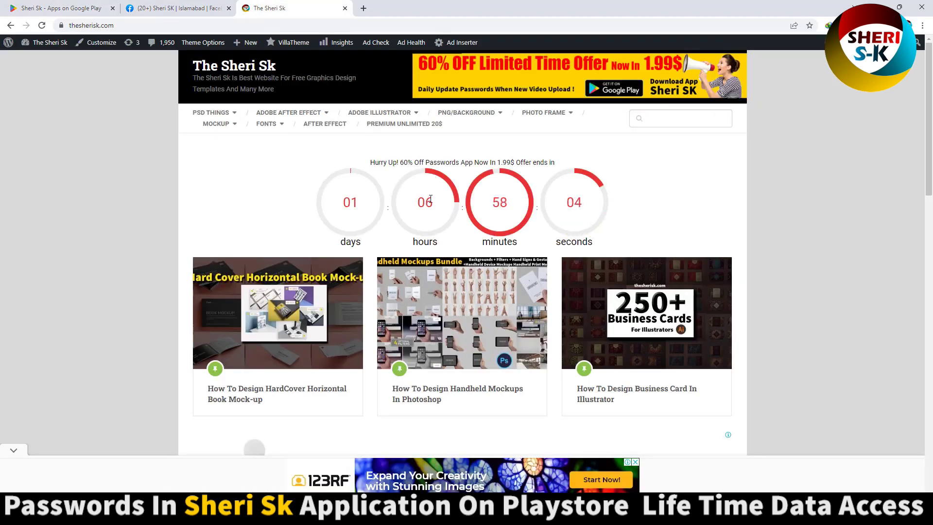
drag(419, 203, 435, 207)
drag(492, 203, 507, 207)
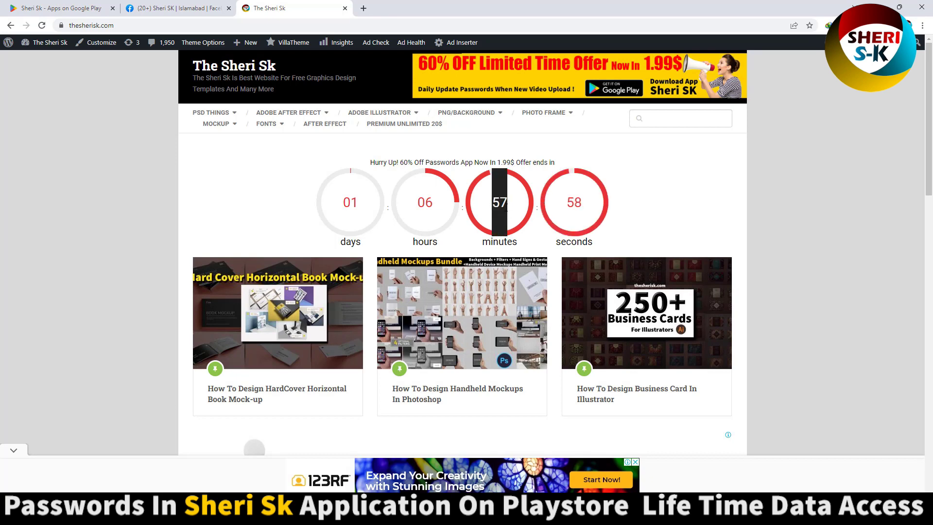